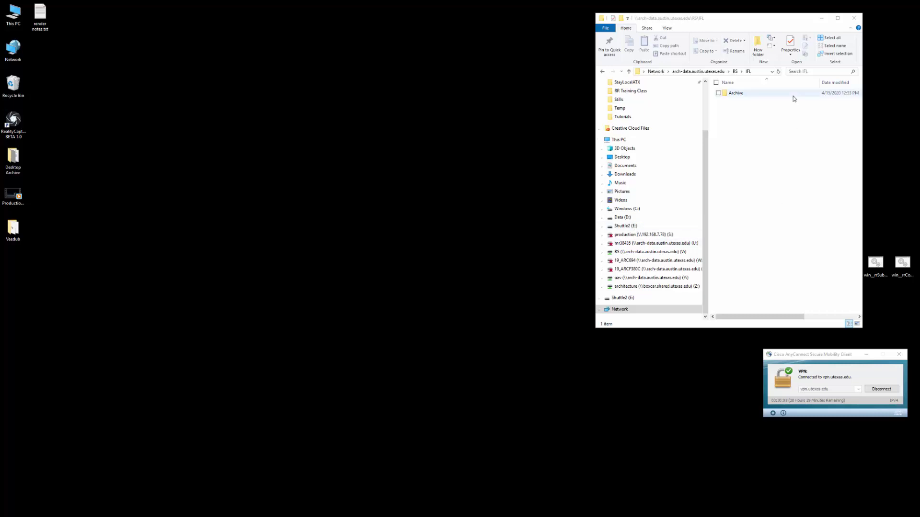
# Step: Open the mapped RS drive in File Explorer, then browse to the network server \\arch-data.austin.utexas.edu
pyautogui.moveTo(766, 22); pyautogui.dragTo(768, 23)
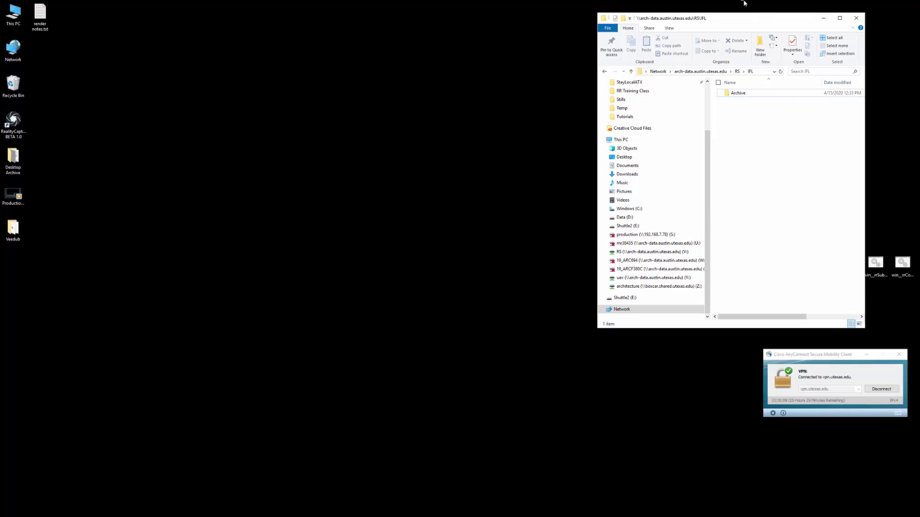
pyautogui.moveTo(754, 22); pyautogui.dragTo(745, 23)
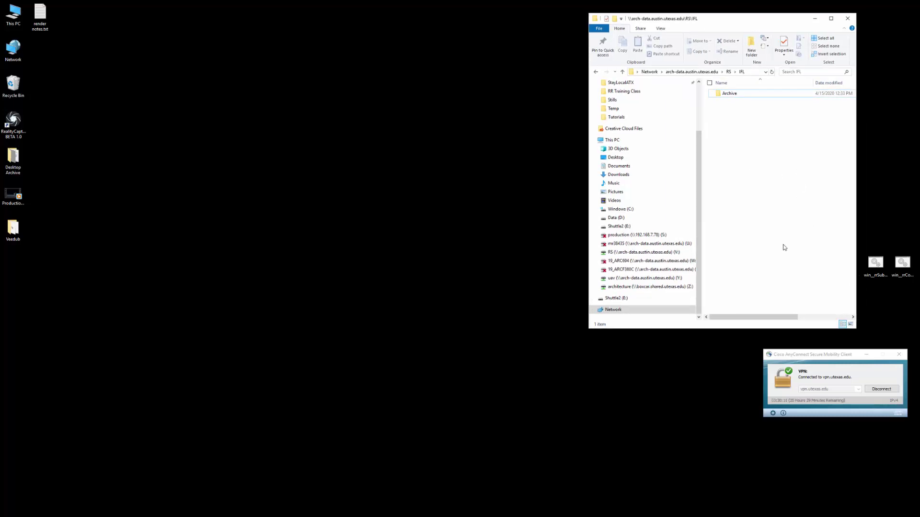
pyautogui.click(616, 252)
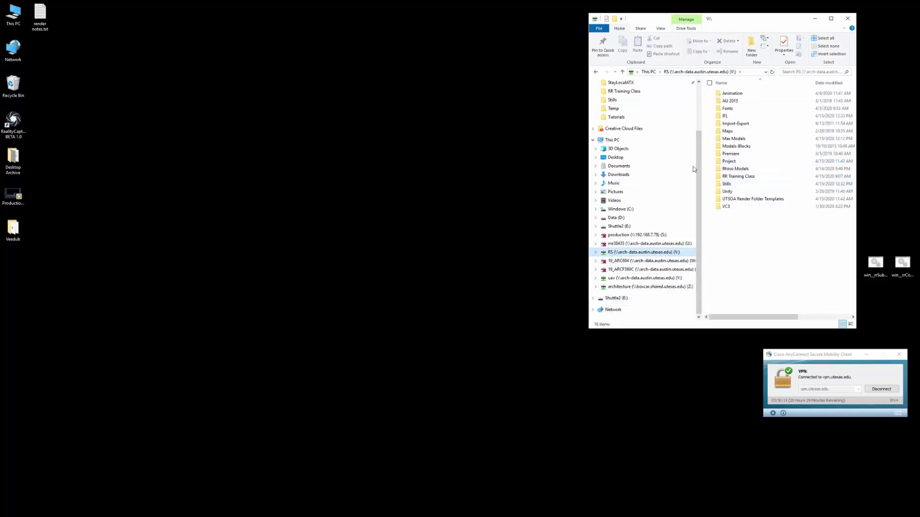
pyautogui.click(748, 73)
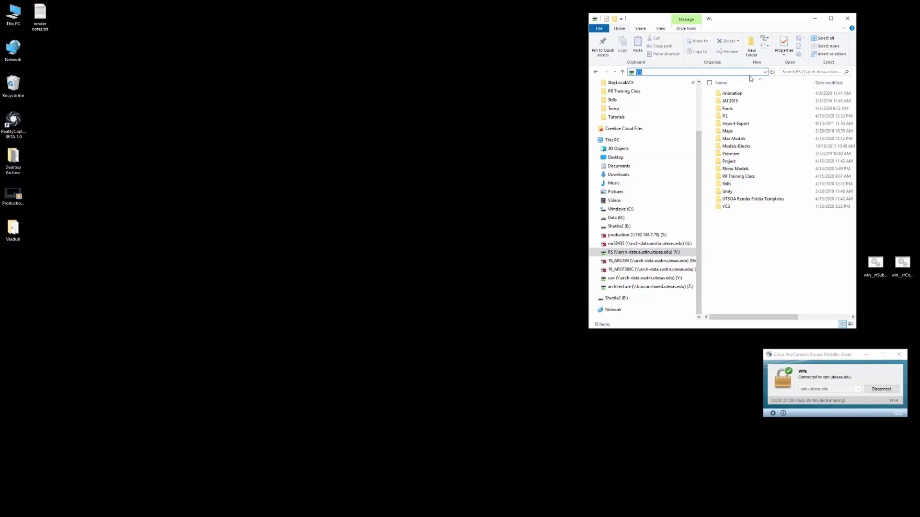
pyautogui.write('\\\\arch')
pyautogui.press('BackSpace')
pyautogui.write('-data.austin.utexas.edu')
pyautogui.press('Return')
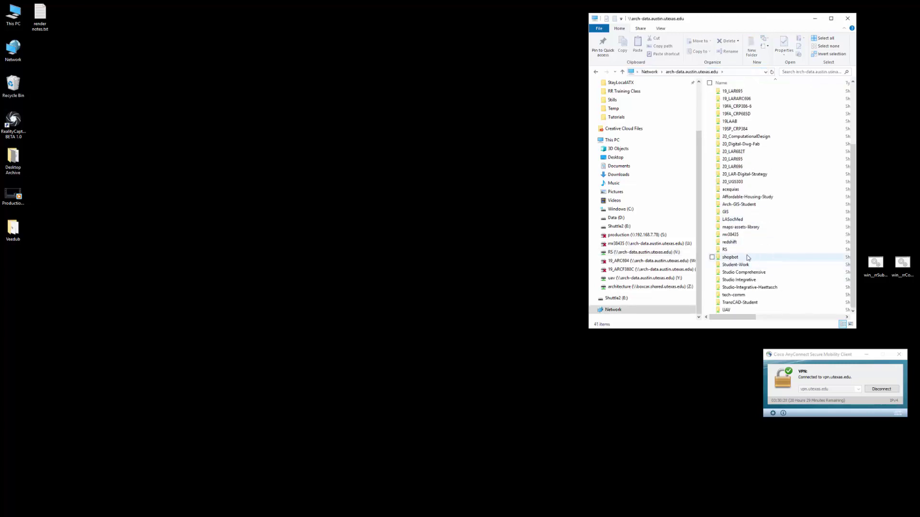
# Step: Create a desktop shortcut to the RS network share and place it in the empty area of the desktop
pyautogui.moveTo(724, 250); pyautogui.dragTo(466, 195, button='right')
pyautogui.click(501, 224)
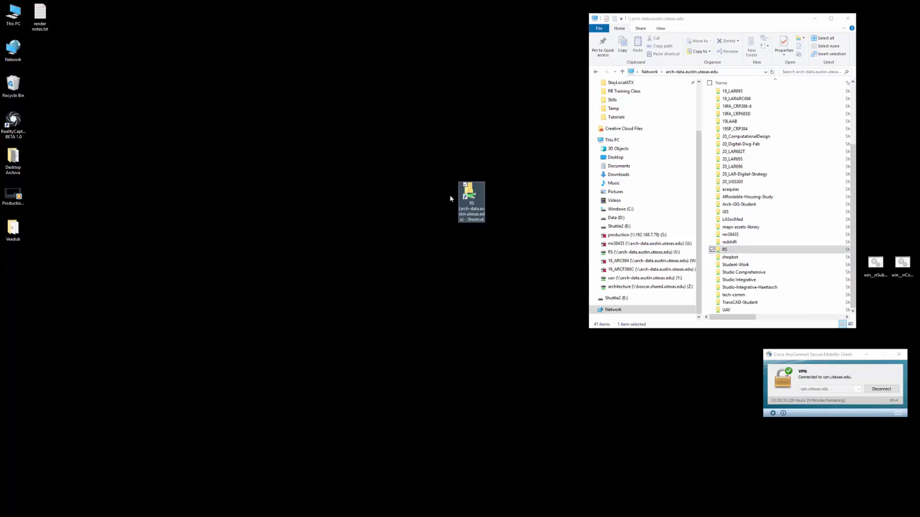
pyautogui.moveTo(462, 197); pyautogui.dragTo(453, 161)
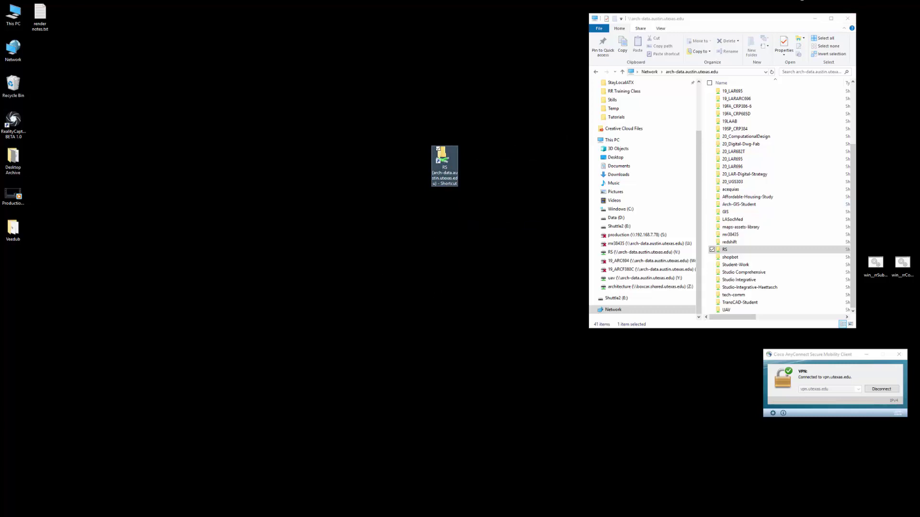
# Step: Switch to 3ds Max, scrub the rain animation to frame 98 and look over the scene's material network
pyautogui.hotkey('alt', 'Tab')
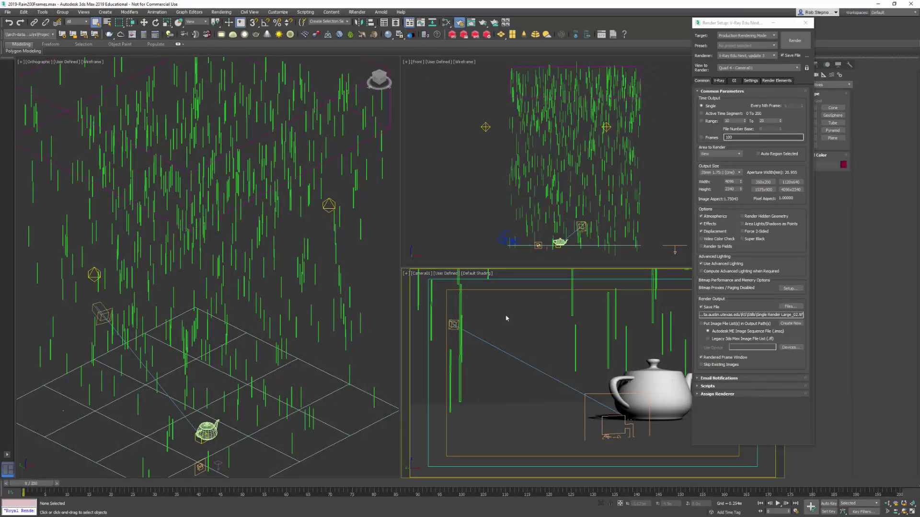
pyautogui.moveTo(44, 484); pyautogui.dragTo(453, 489)
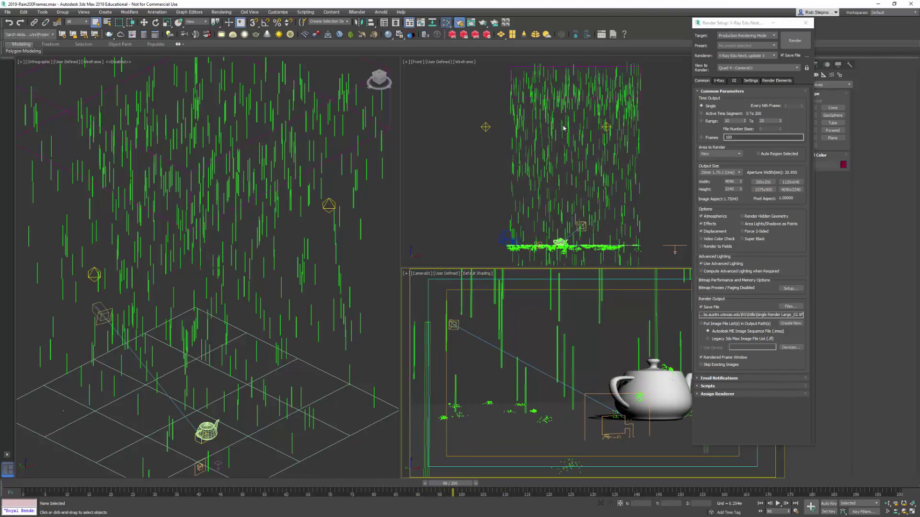
pyautogui.press('m')
pyautogui.scroll(2, 490, 180)
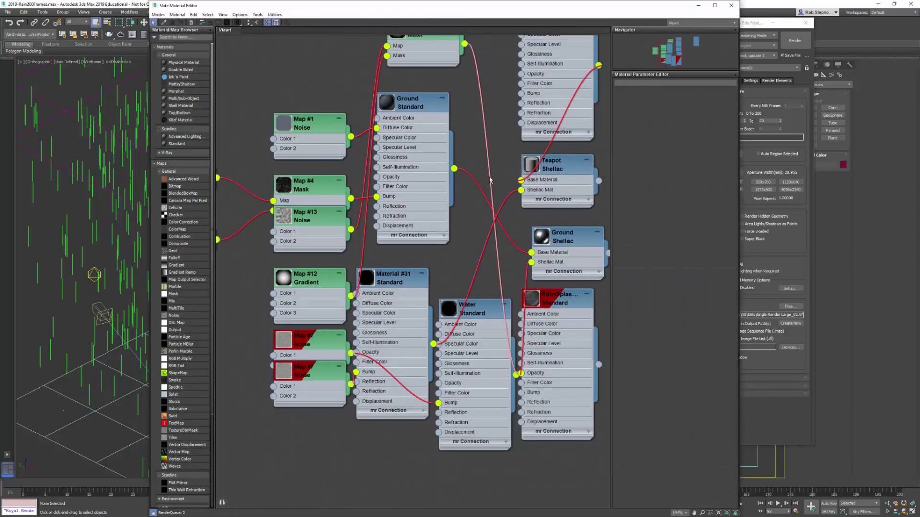
pyautogui.press('m')
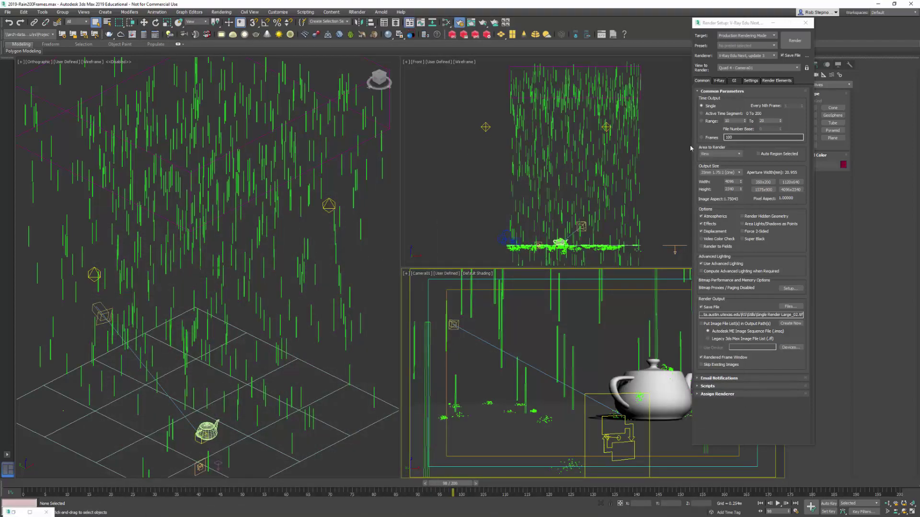
# Step: Set the render time output to the range 10 to 20 and the output size to 350 x 200
pyautogui.click(701, 121)
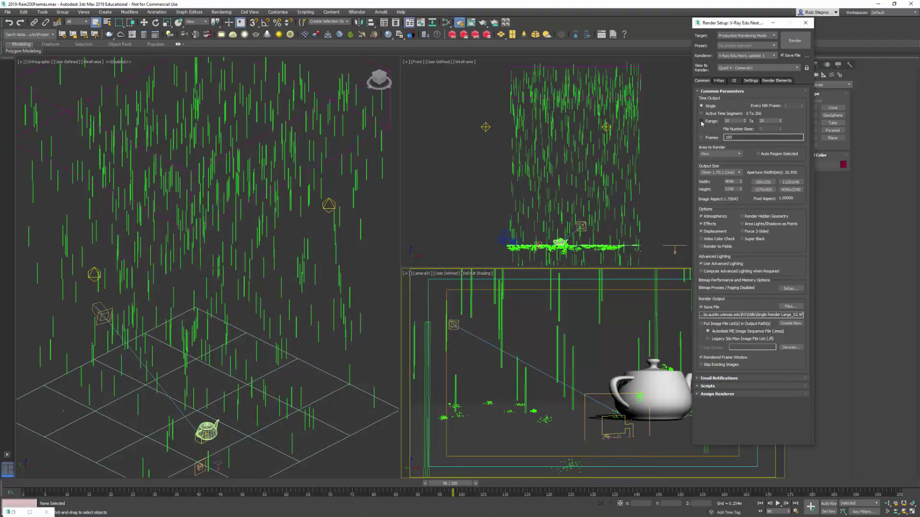
pyautogui.click(701, 122)
pyautogui.moveTo(735, 24); pyautogui.dragTo(733, 28)
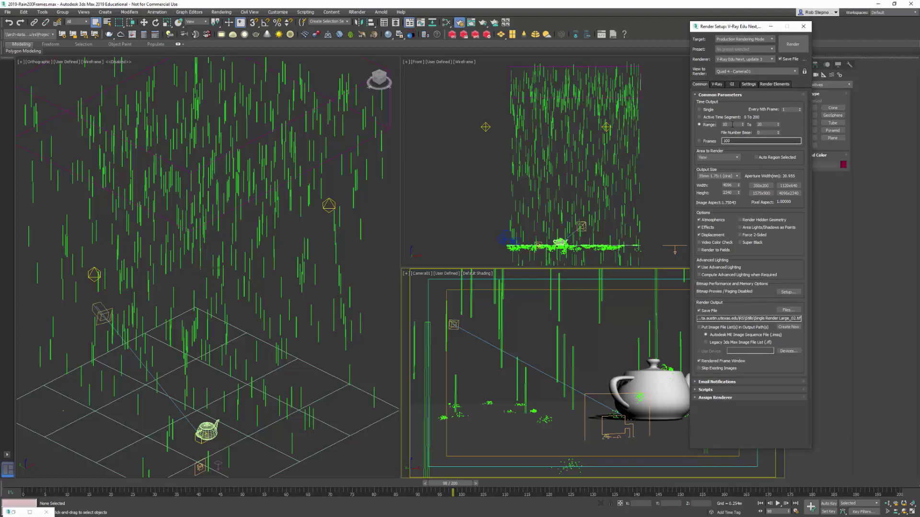
pyautogui.doubleClick(765, 125)
pyautogui.click(764, 187)
# Step: Choose the IFL folder on the RS share as the render output location, reaching it through the desktop shortcut
pyautogui.click(788, 310)
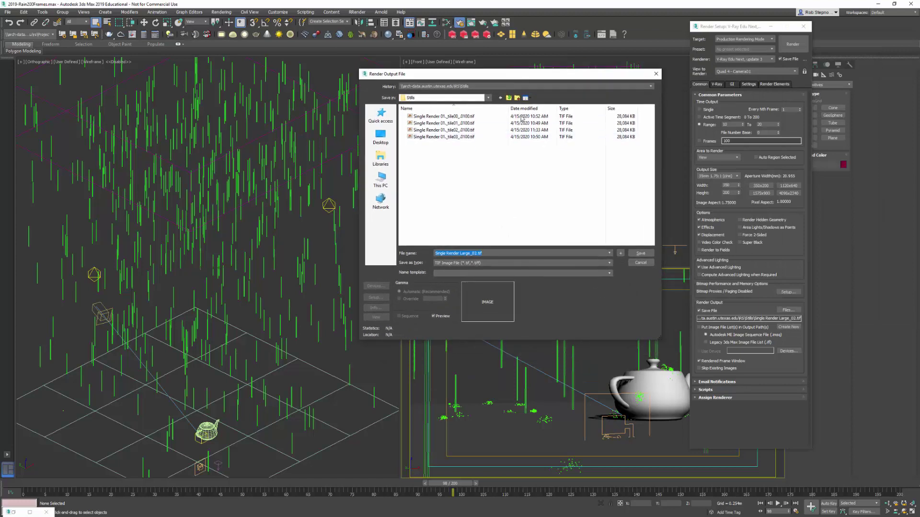
pyautogui.click(380, 137)
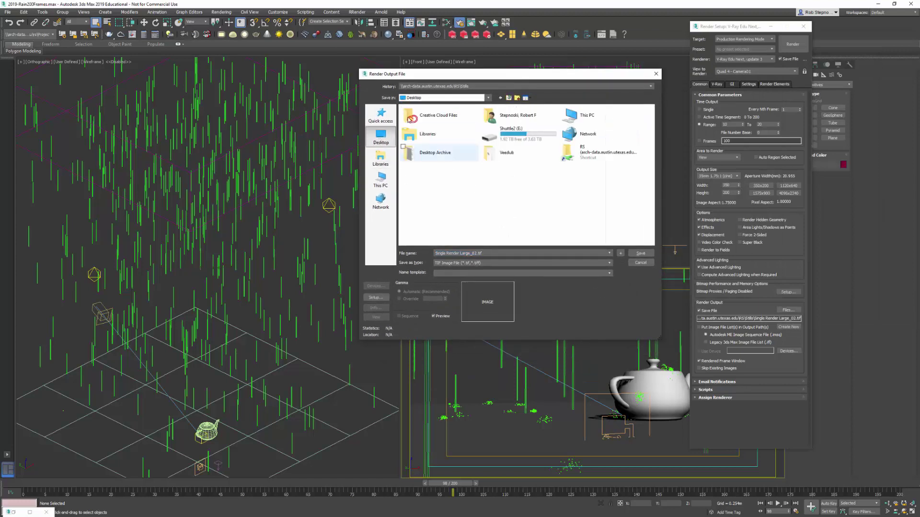
pyautogui.doubleClick(602, 154)
pyautogui.moveTo(496, 73); pyautogui.dragTo(441, 97)
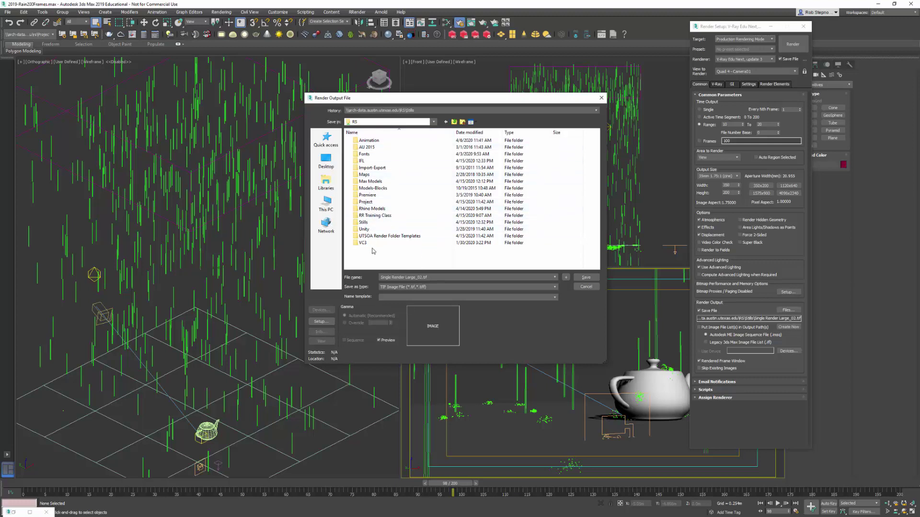
pyautogui.doubleClick(369, 163)
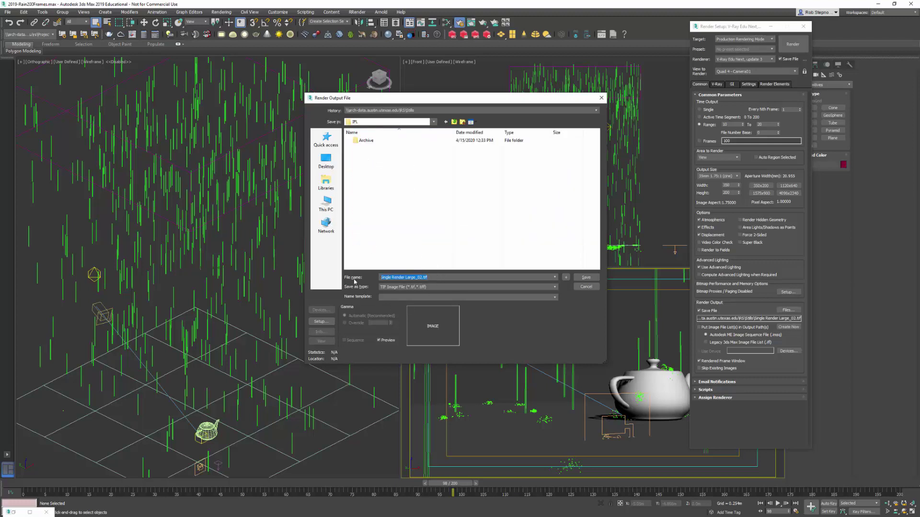
# Step: Save the render output as Animation in BMP format with RGB 24-bit colour
pyautogui.write('Animation')
pyautogui.click(436, 286)
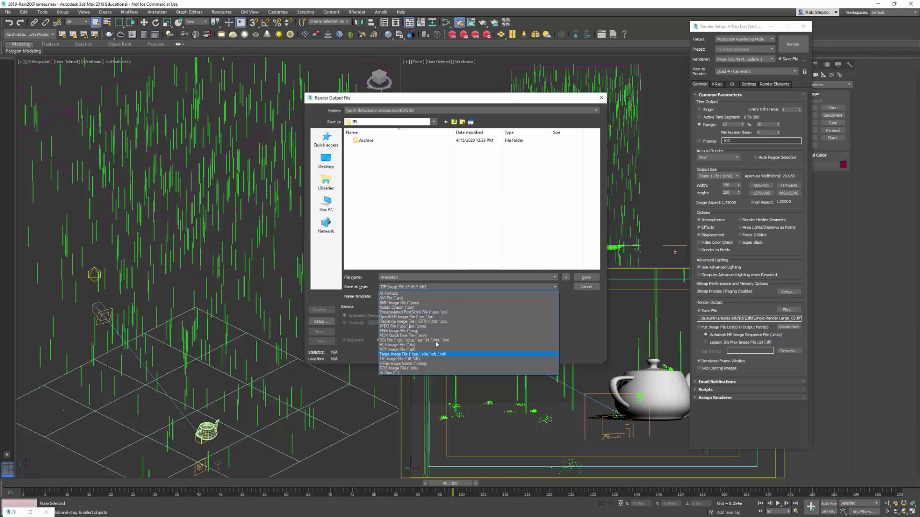
pyautogui.click(413, 304)
pyautogui.click(586, 278)
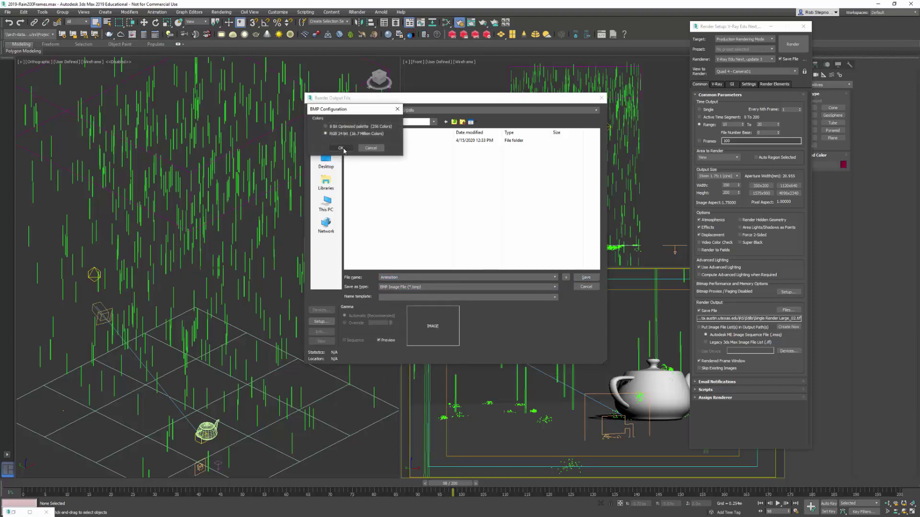
pyautogui.click(341, 148)
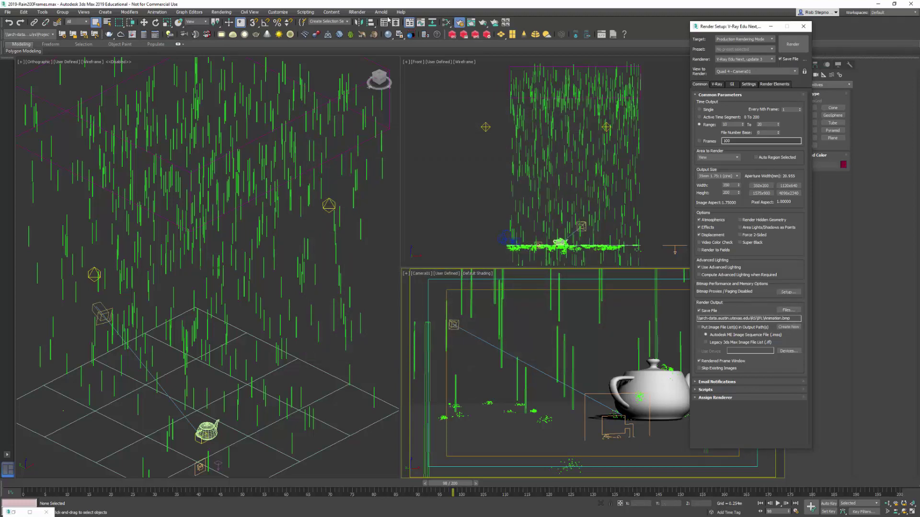
# Step: Submit the scene to Royal Render with the standard submit command, saving the scene changes
pyautogui.click(359, 14)
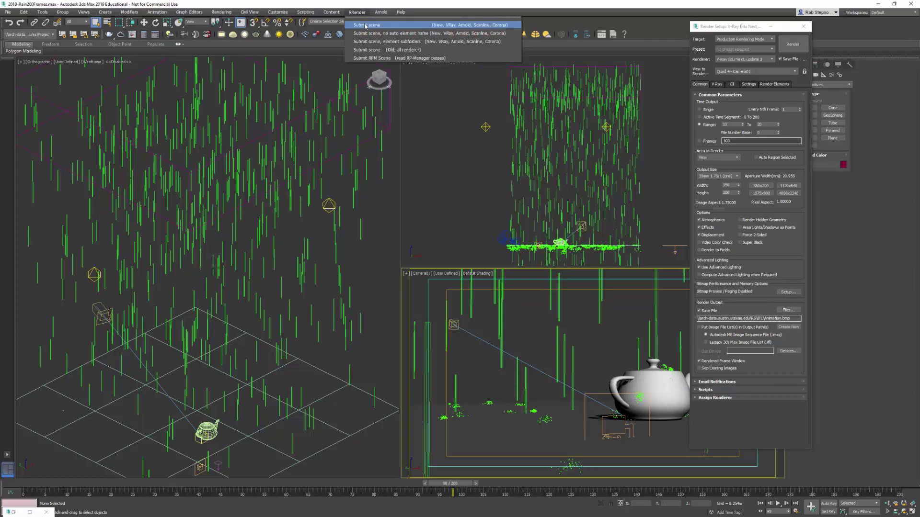
pyautogui.click(363, 25)
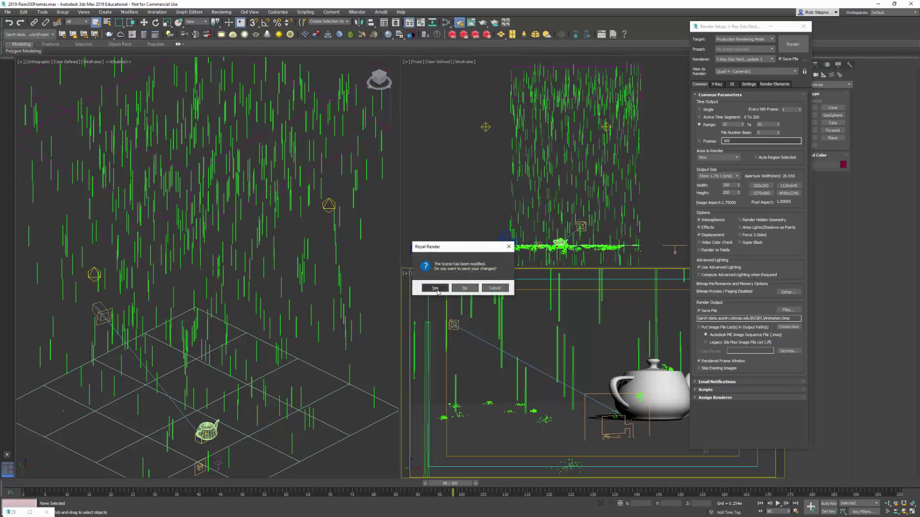
pyautogui.click(435, 288)
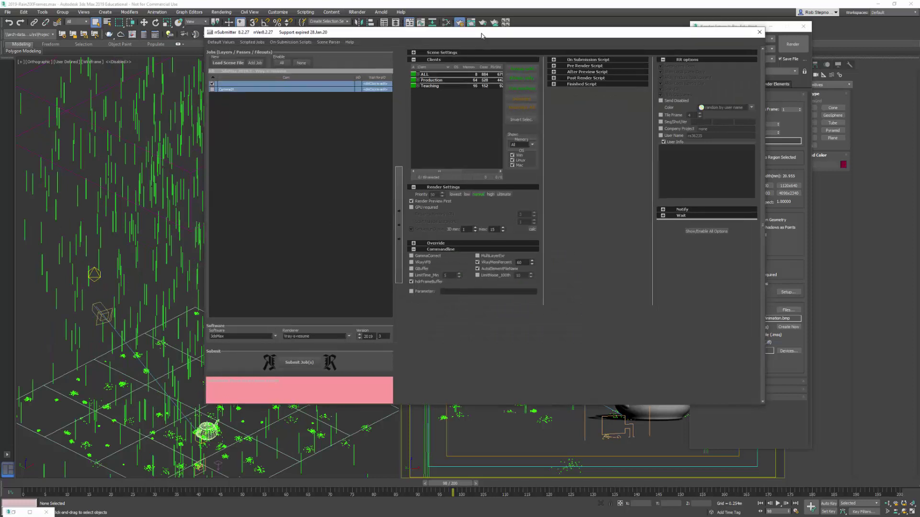
# Step: Show the submitter's scene settings and restrict the job's render clients to the Production group
pyautogui.click(413, 53)
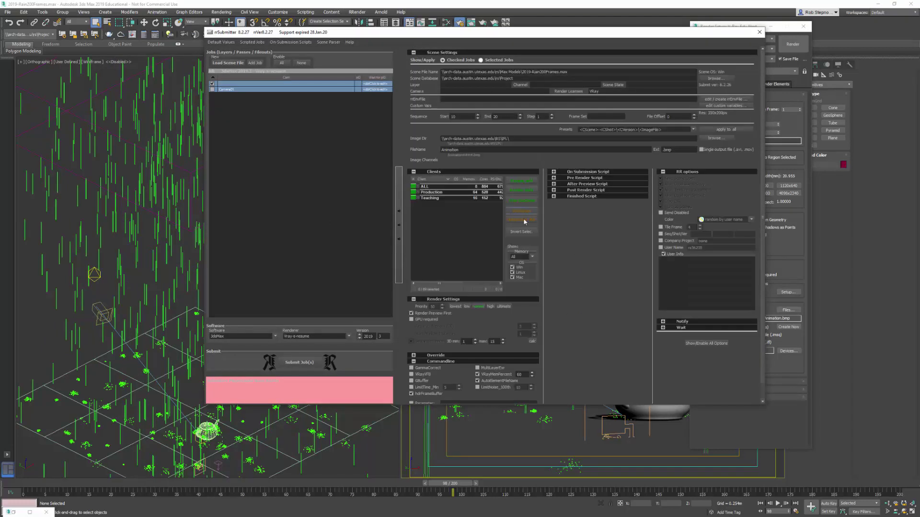
pyautogui.click(418, 192)
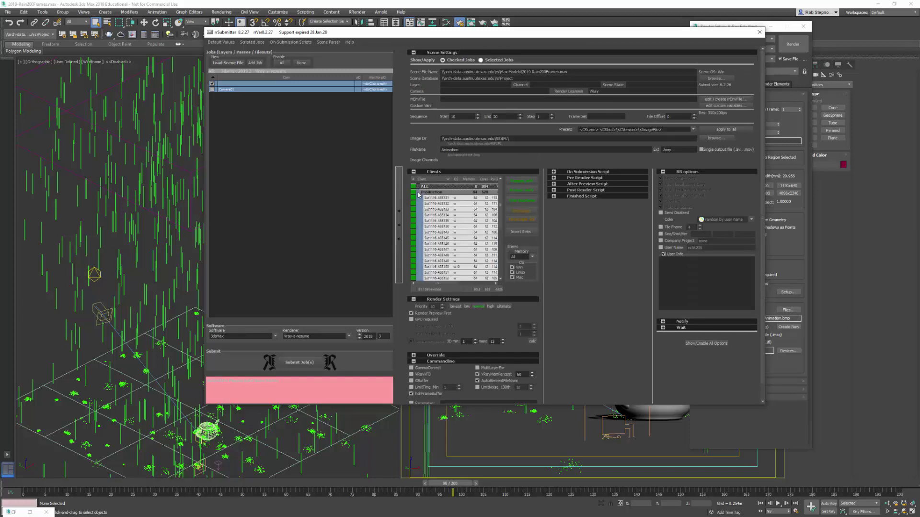
pyautogui.click(517, 190)
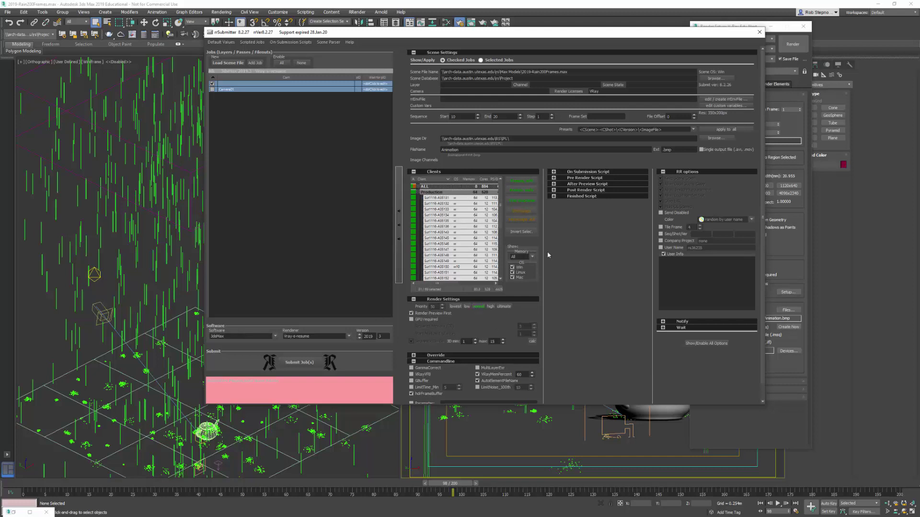
# Step: Name the output Animation 10-20 for frames 10 to 20, submit the job and keep the submitter open
pyautogui.doubleClick(452, 117)
pyautogui.press('Tab')
pyautogui.write('10')
pyautogui.click(303, 364)
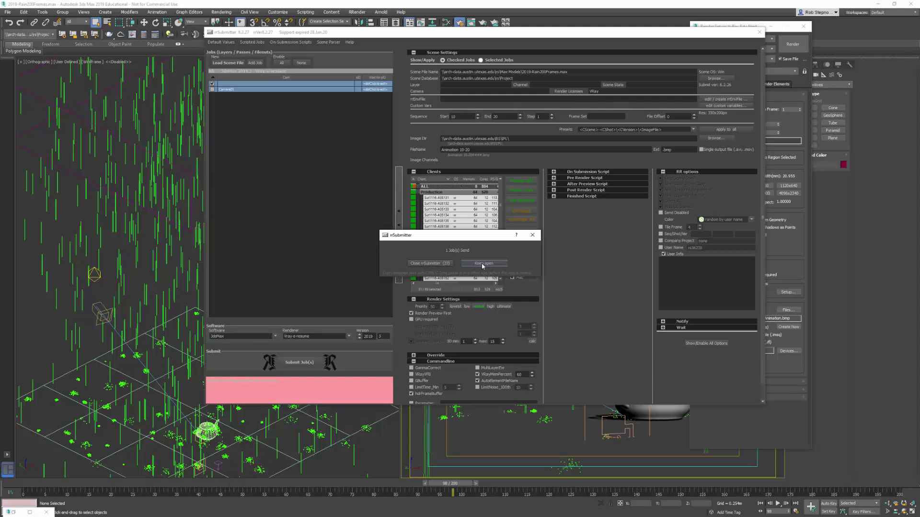
pyautogui.click(483, 264)
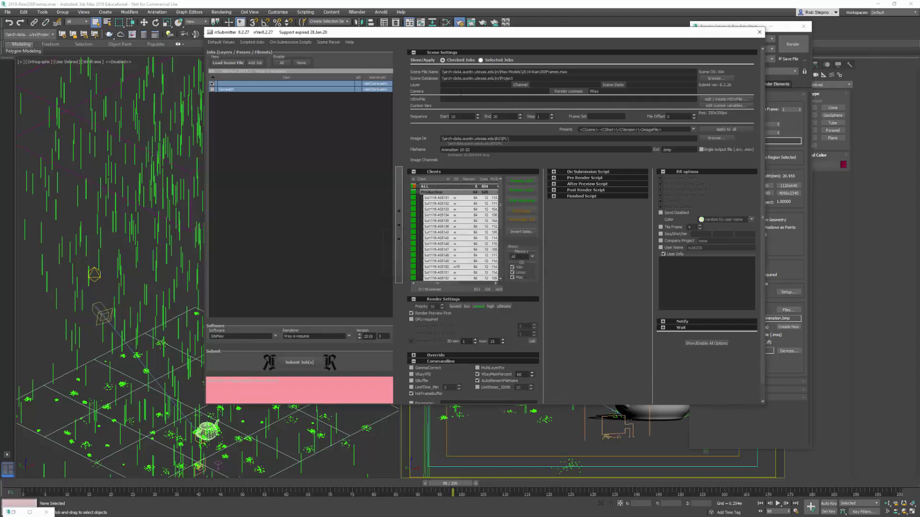
# Step: Set the sequence to frames 50 to 60, rename the output Animation 50-60, submit the job and keep the submitter open
pyautogui.doubleClick(464, 117)
pyautogui.write('50')
pyautogui.press('Tab')
pyautogui.write('6')
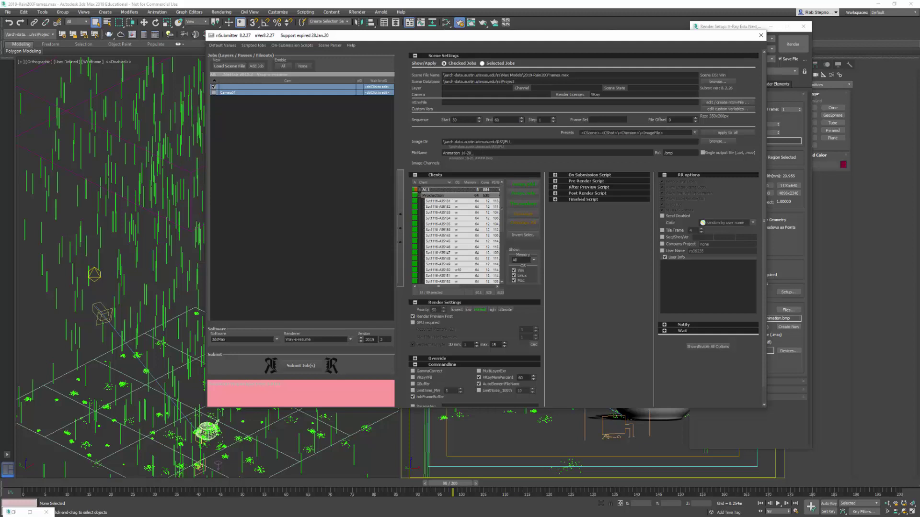
pyautogui.moveTo(461, 153); pyautogui.dragTo(529, 160)
pyautogui.write('50-6')
pyautogui.click(310, 366)
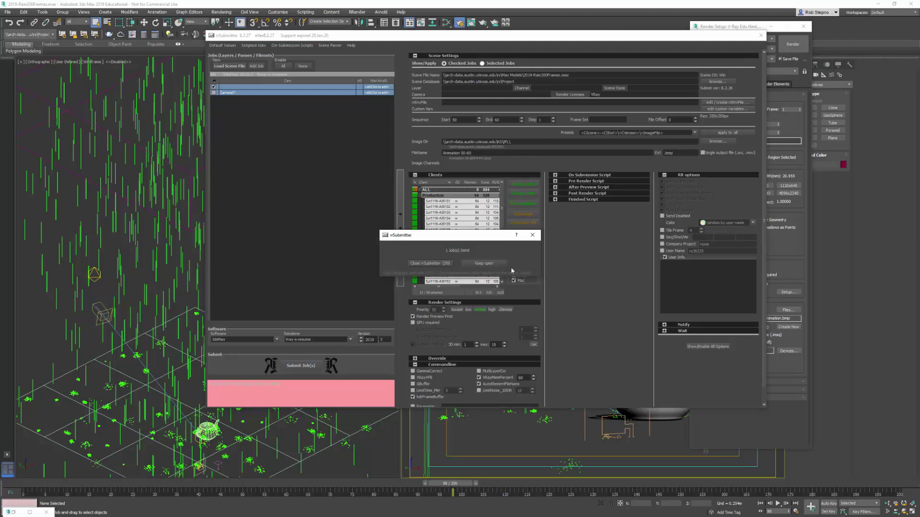
pyautogui.click(495, 267)
# Step: Set the sequence to frames 150 to 175, update the output file name to match and submit the job
pyautogui.doubleClick(463, 120)
pyautogui.write('150')
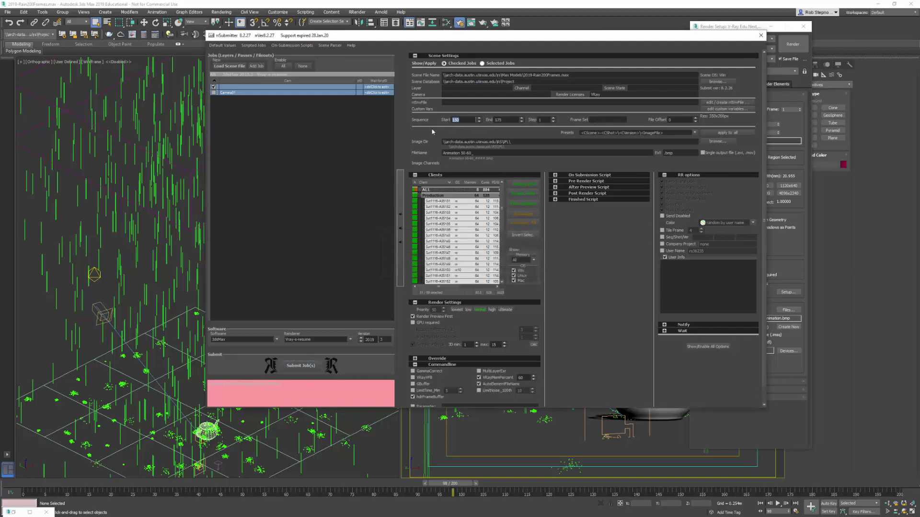
pyautogui.press('Tab')
pyautogui.write('1')
pyautogui.doubleClick(467, 152)
pyautogui.press('BackSpace')
pyautogui.click(305, 367)
# Step: Set up the final sequence ending at frame 200, rename its output to match, submit it and close the submitter
pyautogui.write('1')
pyautogui.press('Tab')
pyautogui.write('2000')
pyautogui.moveTo(461, 153); pyautogui.dragTo(587, 177)
pyautogui.write('19')
pyautogui.click(418, 264)
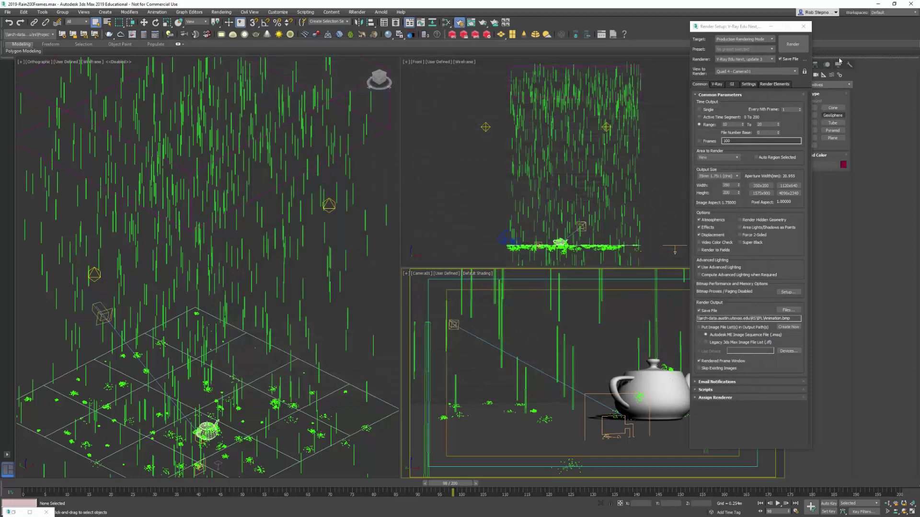
# Step: Switch to rrControl and update the job list, then switch to the Royal Render web page in the browser
pyautogui.hotkey('alt', 'Tab')
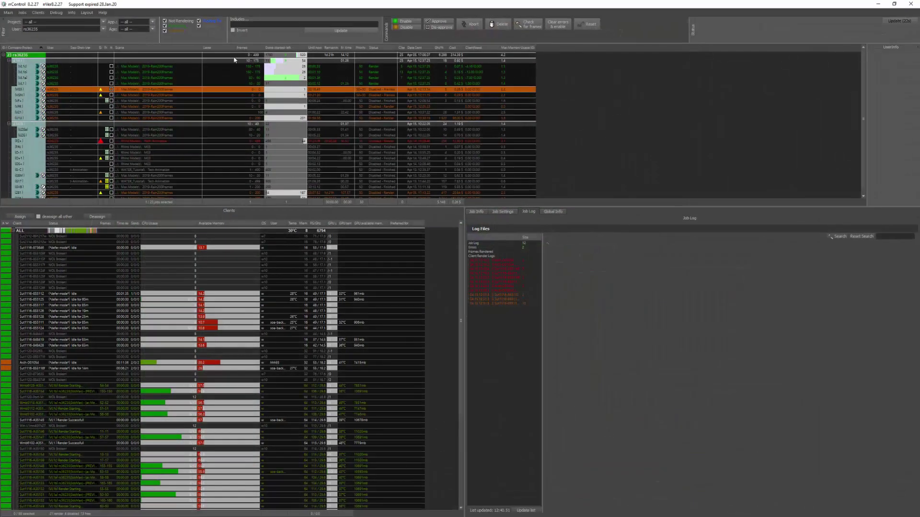
pyautogui.click(898, 21)
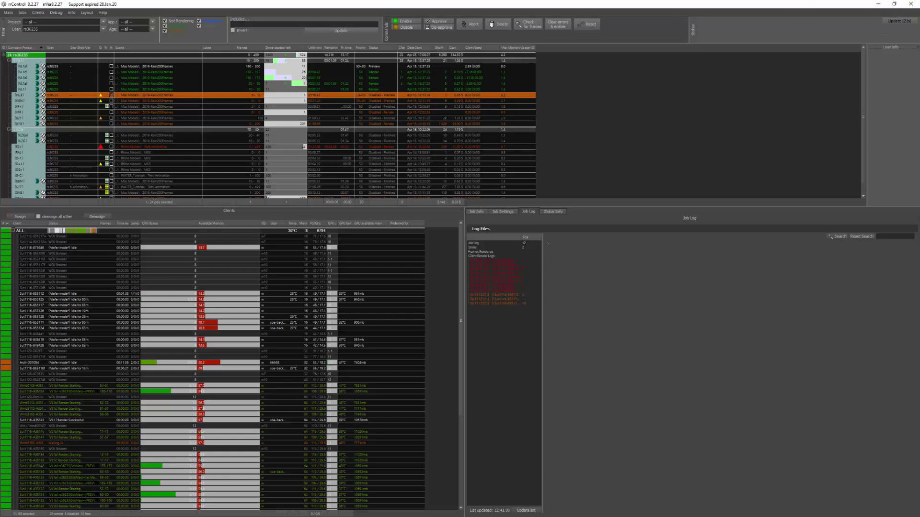
pyautogui.hotkey('alt', 'Tab')
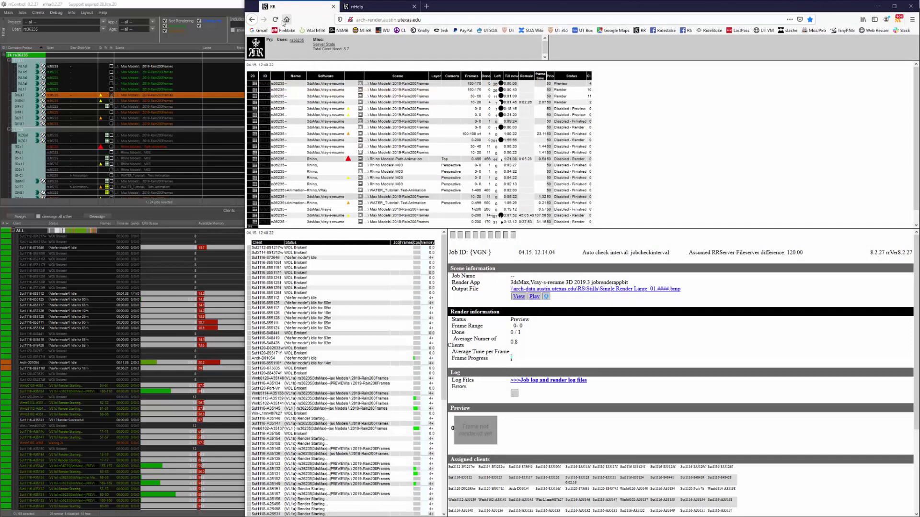
# Step: Reload the Royal Render web page to refresh its job list
pyautogui.click(277, 20)
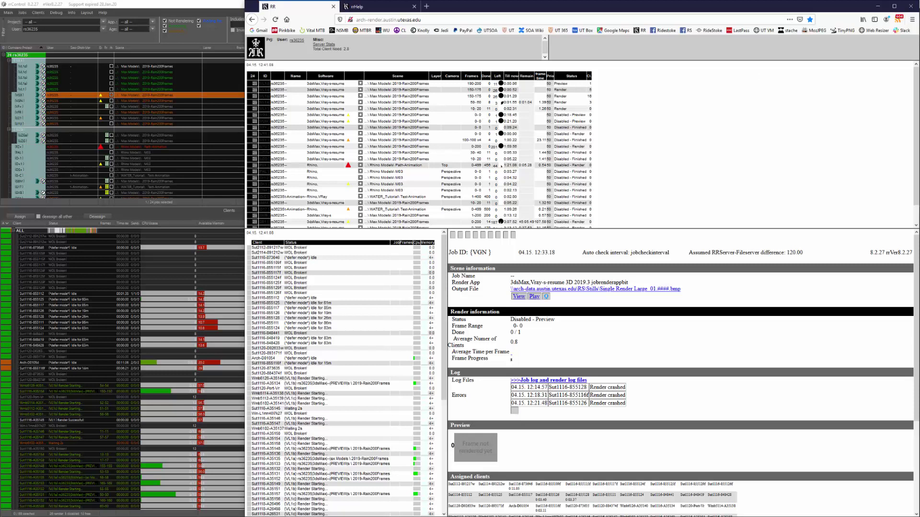
# Step: Switch to 3ds Max and set the render to the active time segment at an output size of 4096x2340
pyautogui.hotkey('alt', 'Tab')
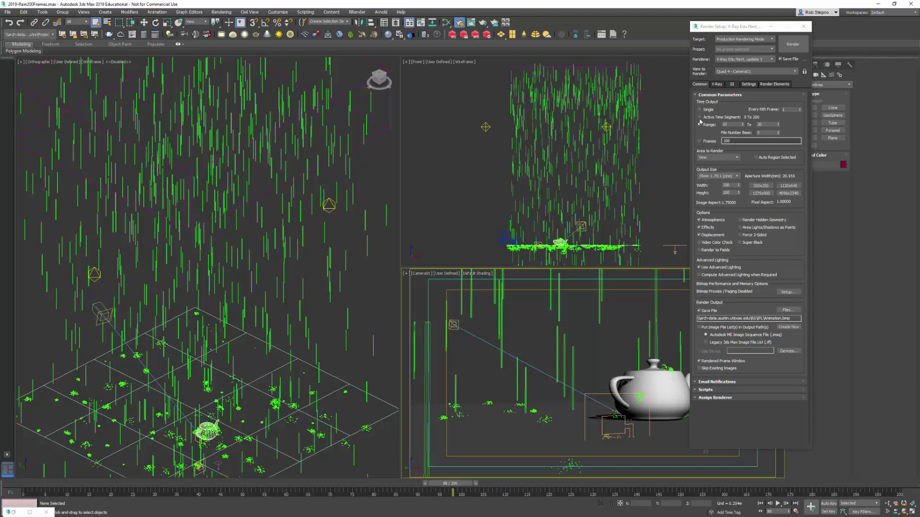
pyautogui.click(698, 124)
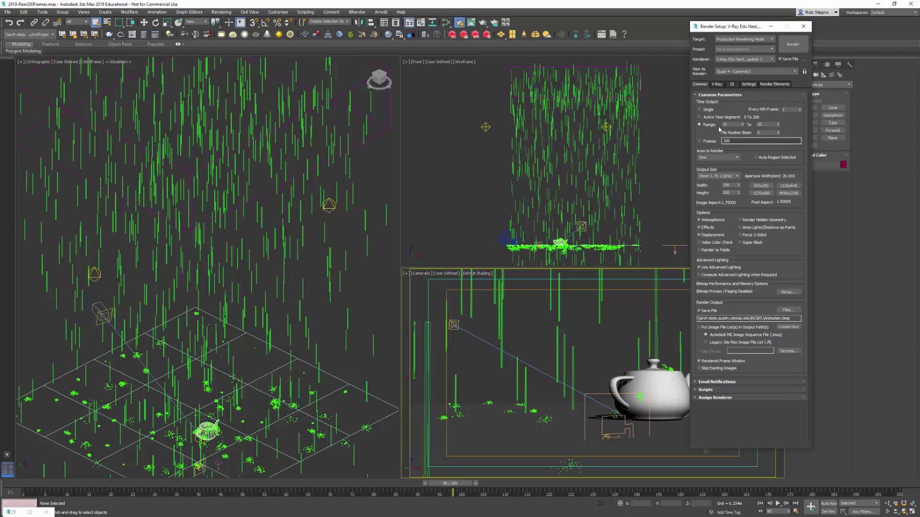
pyautogui.click(700, 117)
pyautogui.click(788, 193)
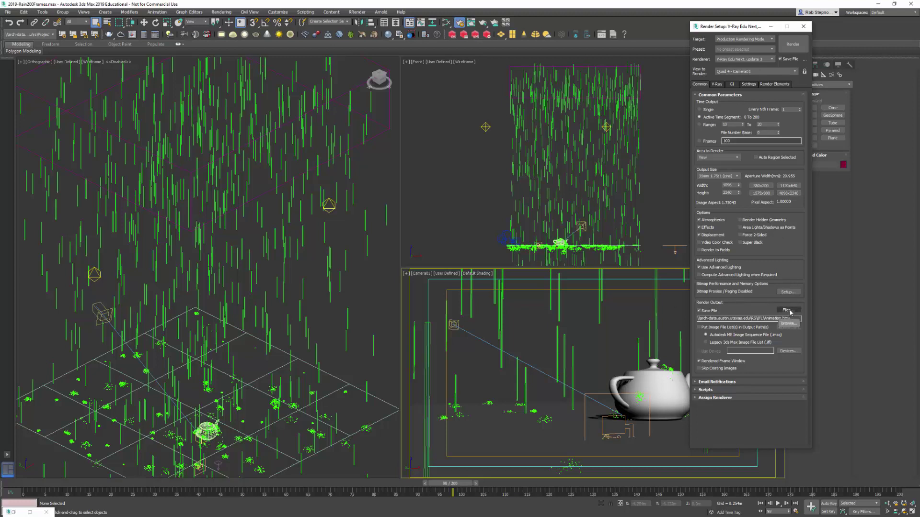
# Step: Name the render output file Animation-Full.bmp in the IFL folder and save the output path
pyautogui.click(788, 310)
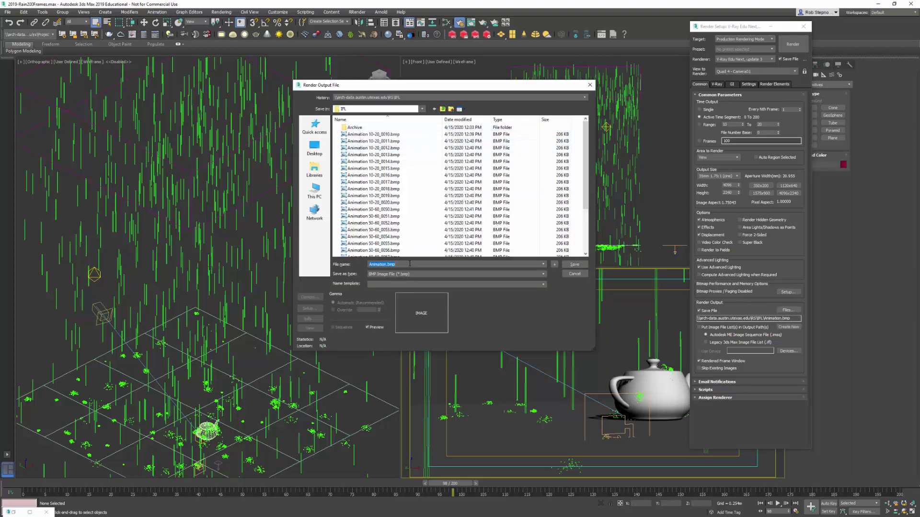
pyautogui.click(388, 266)
pyautogui.press('BackSpace')
pyautogui.press('BackSpace')
pyautogui.press('BackSpace')
pyautogui.press('BackSpace')
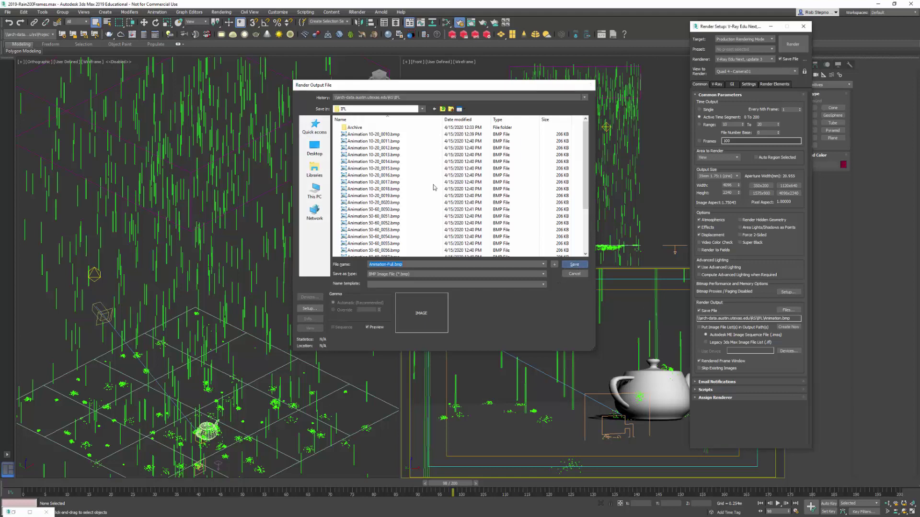
pyautogui.click(574, 264)
# Step: Send the scene to the Royal Render submitter, saving the modified scene, and expand the Scene Settings
pyautogui.click(357, 12)
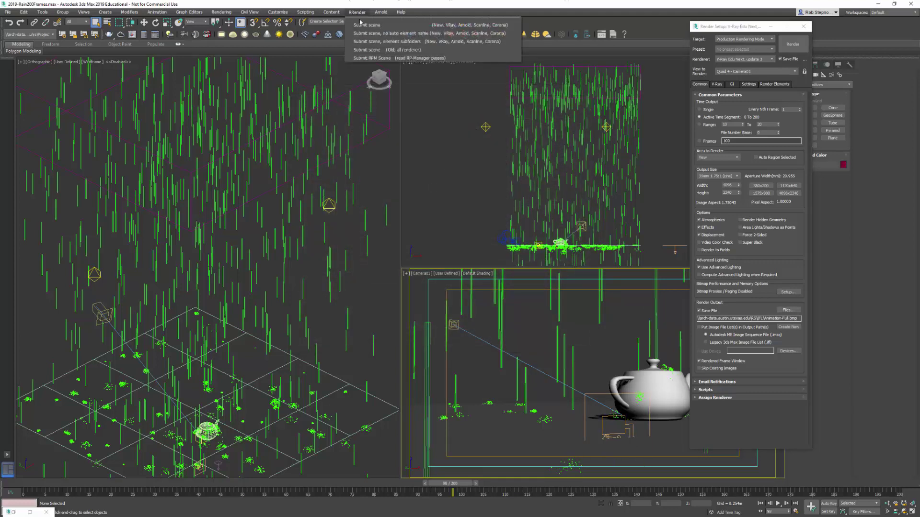
pyautogui.click(363, 25)
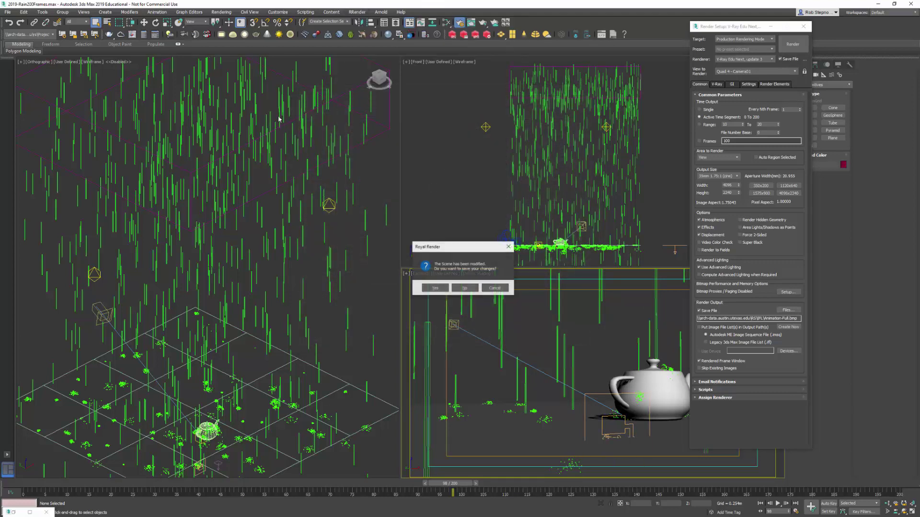
pyautogui.click(435, 288)
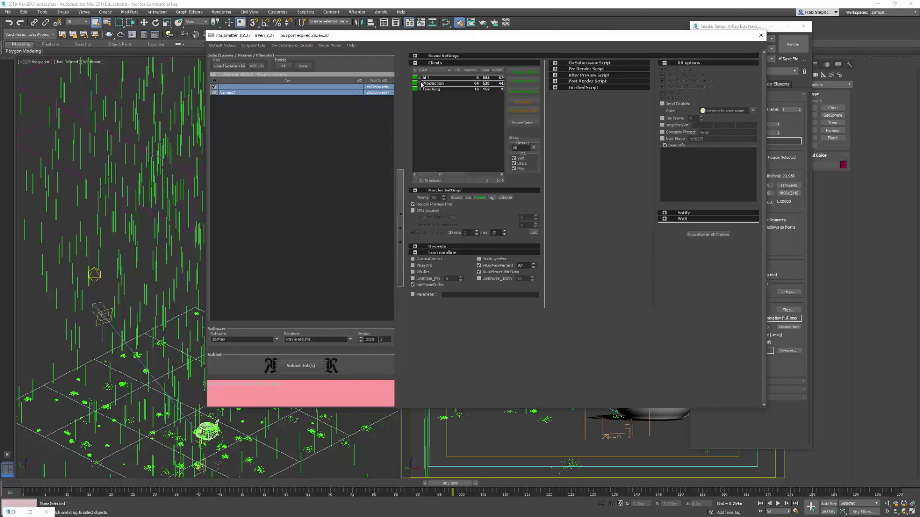
pyautogui.click(414, 56)
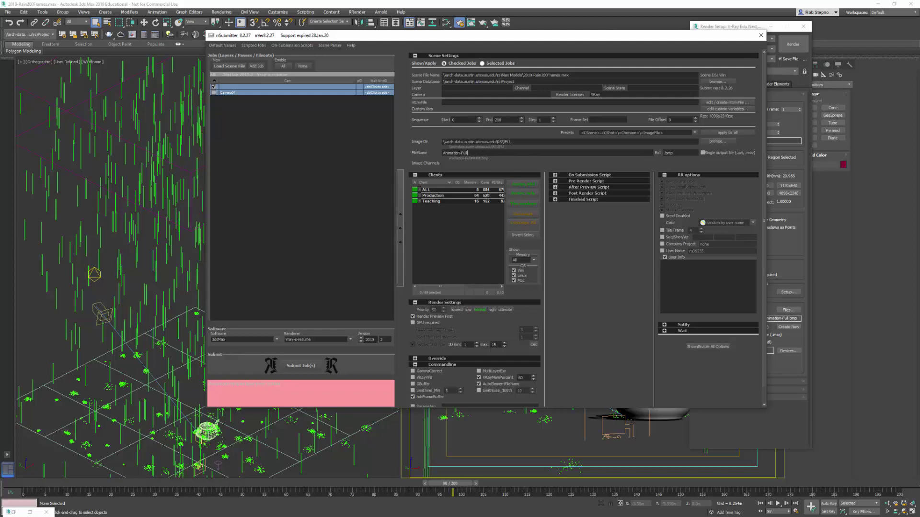
# Step: Choose the Production client group for the full animation, submit the job and close the submitter
pyautogui.click(430, 196)
pyautogui.click(420, 195)
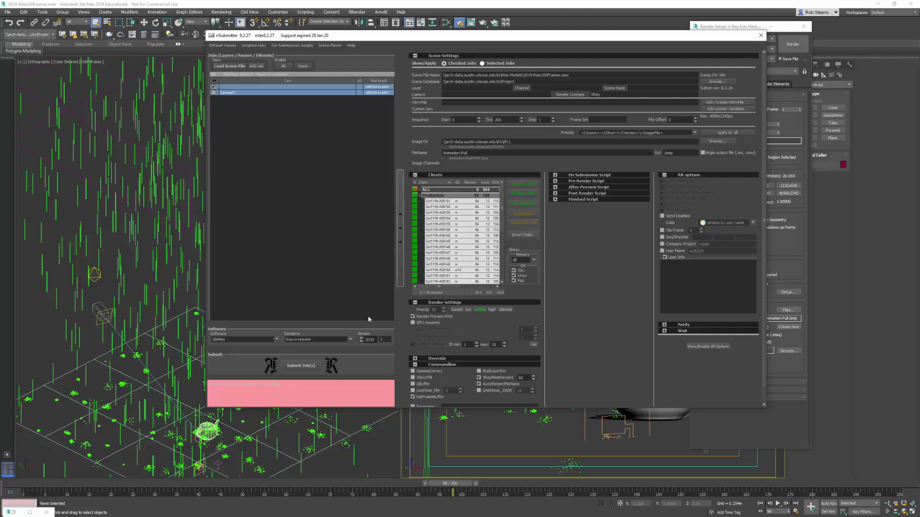
pyautogui.click(301, 366)
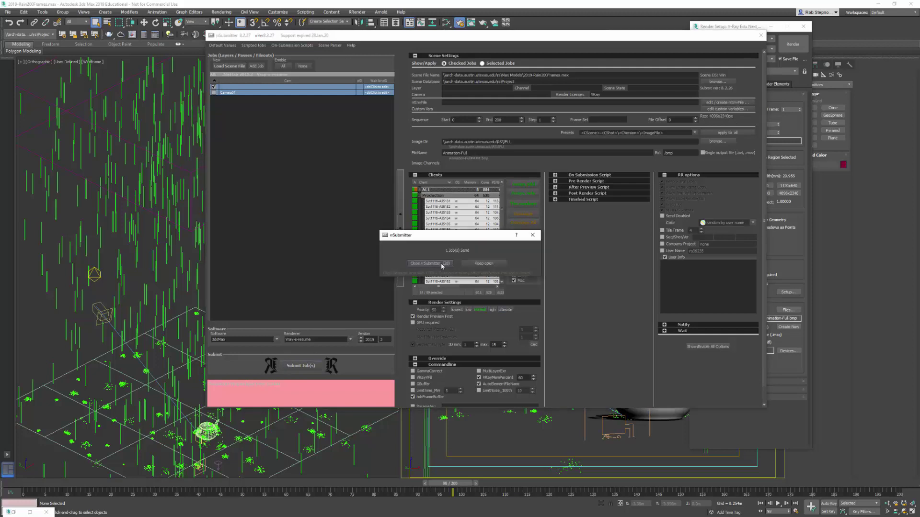
pyautogui.click(441, 264)
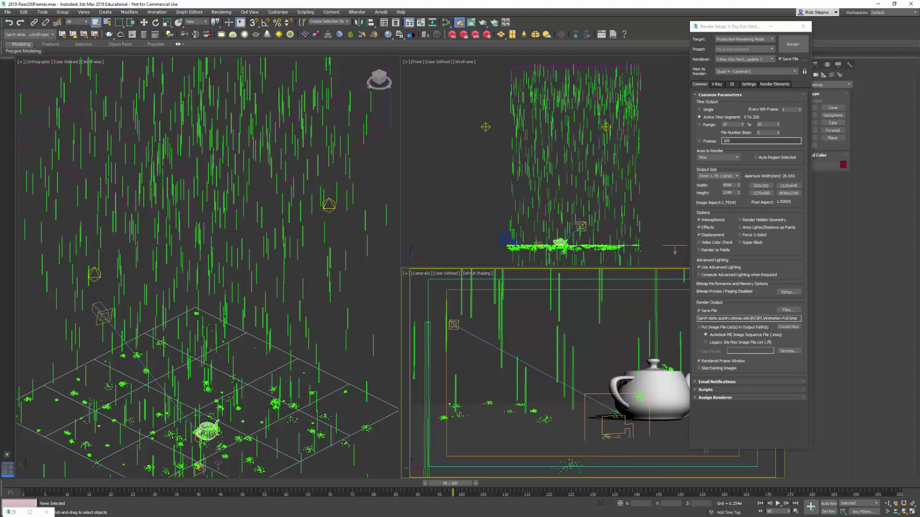
# Step: Switch to rrControl, inspect the new 0-200 frame job and a rendering job below it, and look through the client list
pyautogui.hotkey('alt', 'Tab')
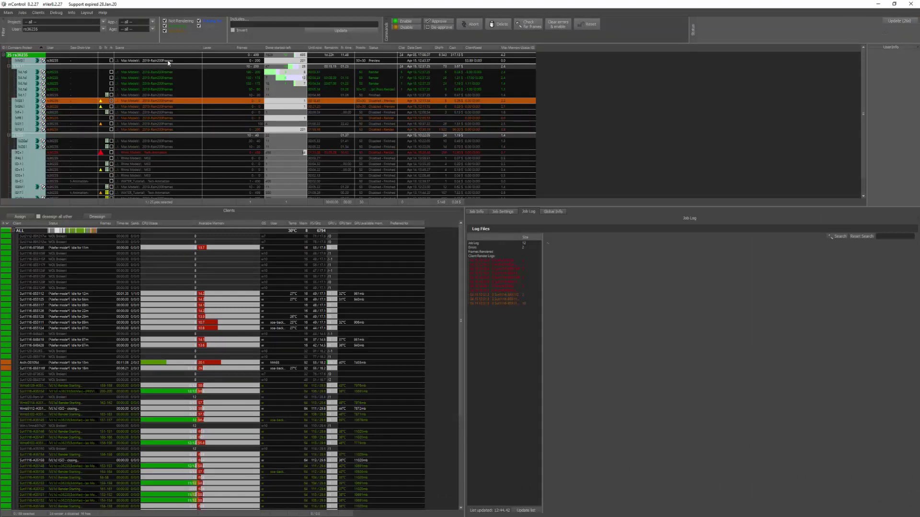
pyautogui.click(285, 60)
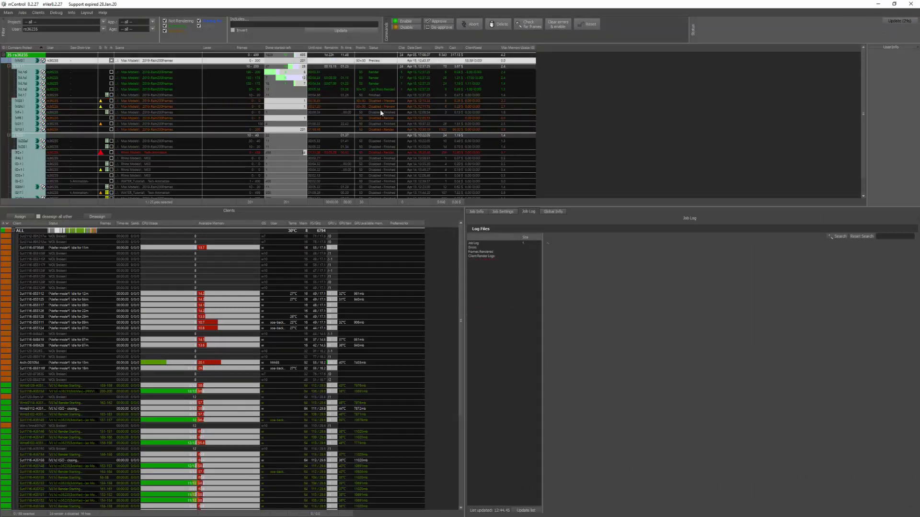
pyautogui.click(170, 89)
pyautogui.scroll(-6, 211, 330)
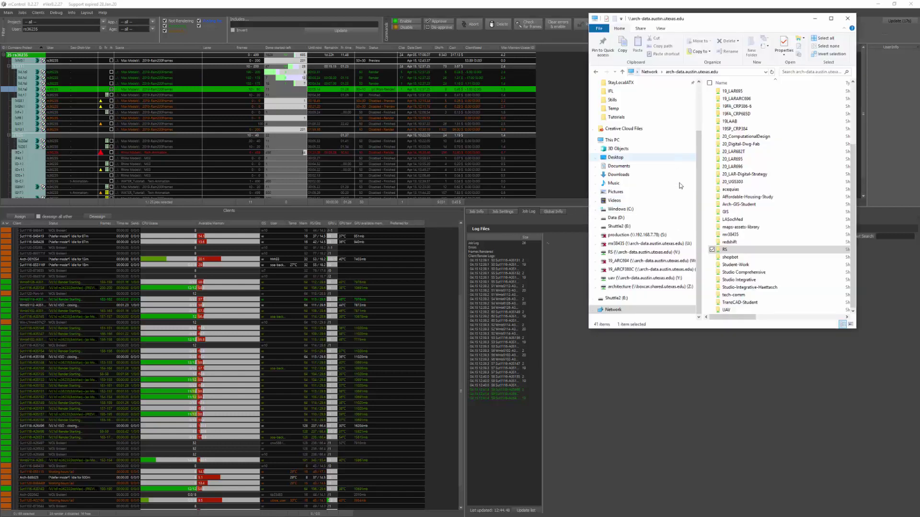
# Step: In File Explorer, open the IFL folder inside RS, enlarge the window and examine the rendered frame files and their sizes
pyautogui.doubleClick(733, 253)
pyautogui.doubleClick(738, 115)
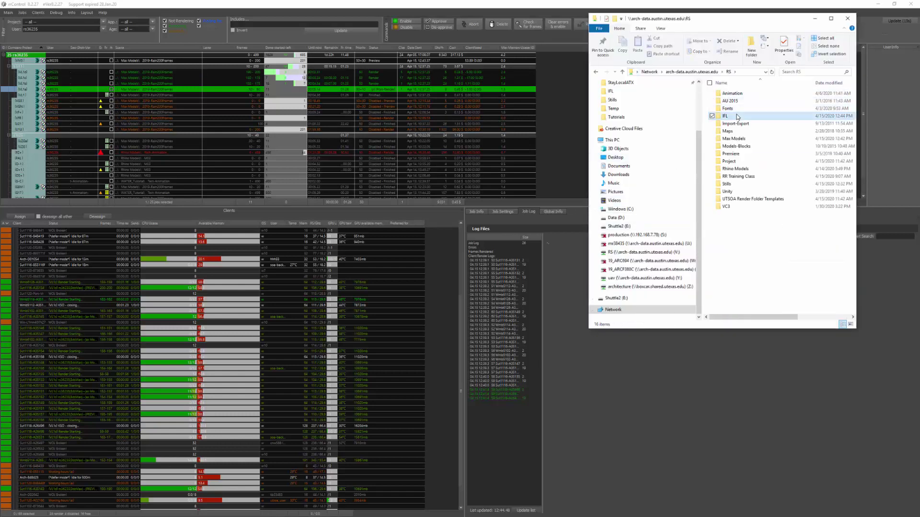
pyautogui.doubleClick(731, 13)
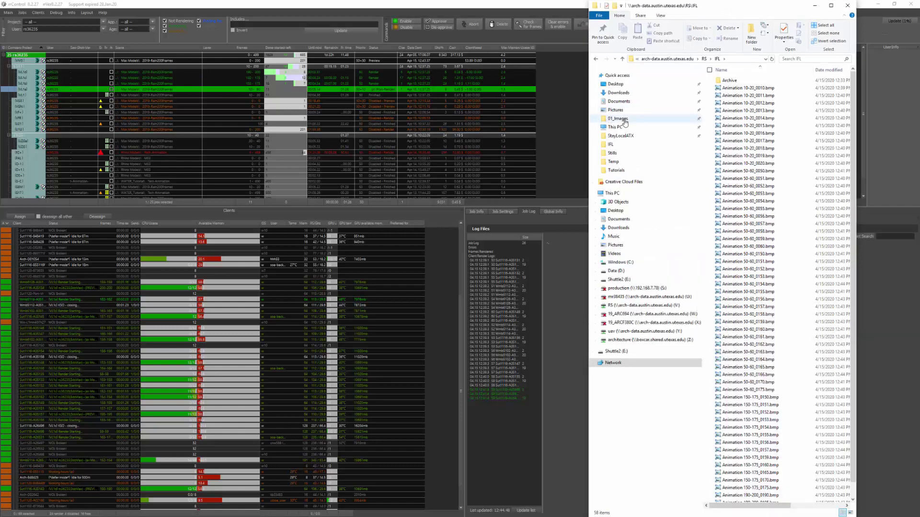
pyautogui.moveTo(586, 192); pyautogui.dragTo(486, 192)
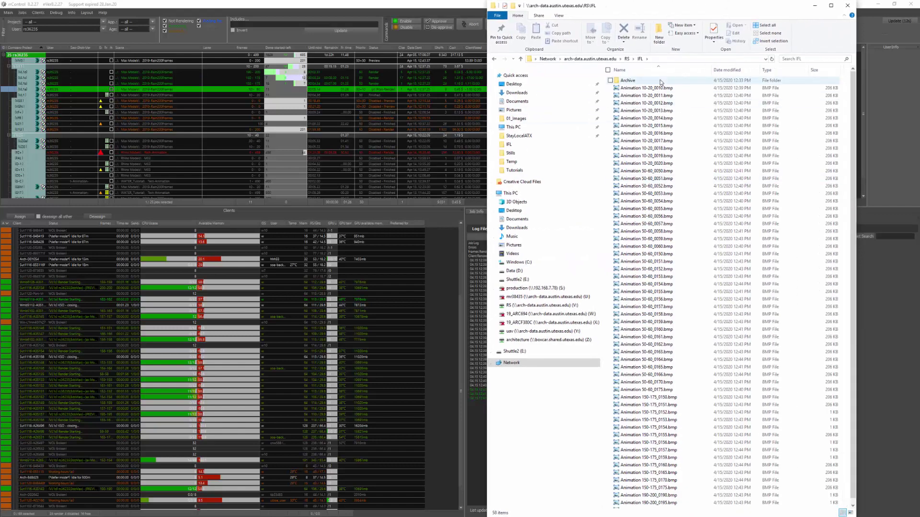
pyautogui.scroll(-1, 680, 378)
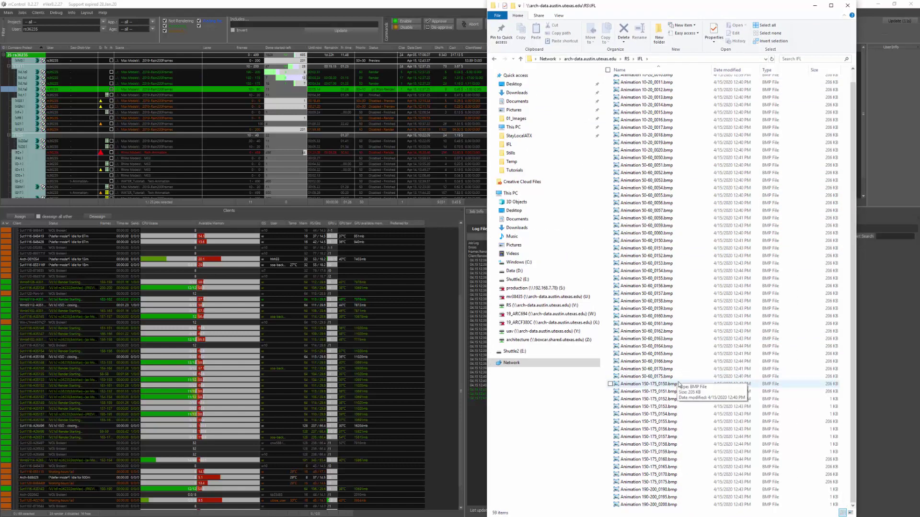
pyautogui.scroll(1, 691, 284)
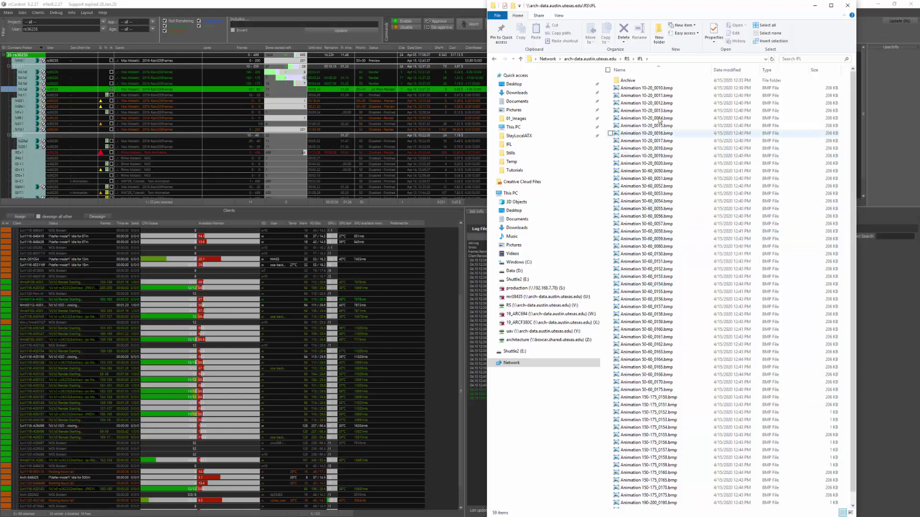
pyautogui.scroll(-1, 715, 334)
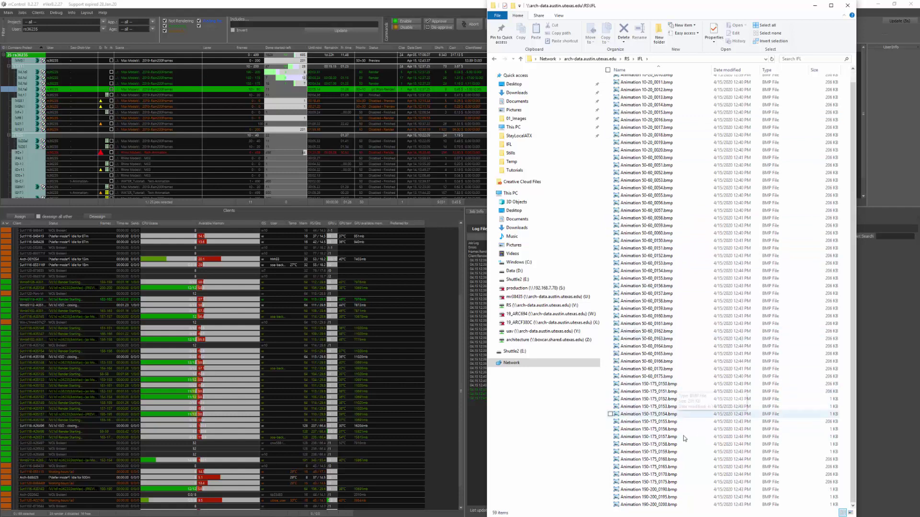
pyautogui.scroll(1, 708, 351)
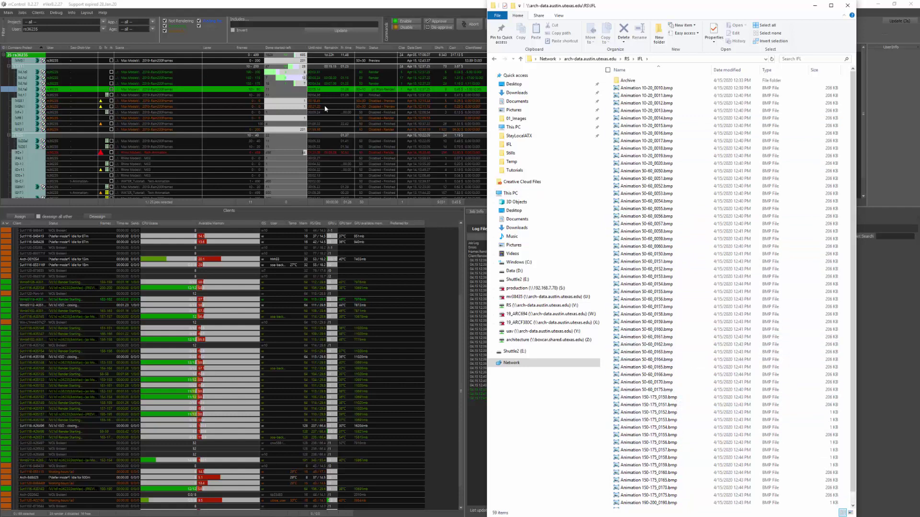